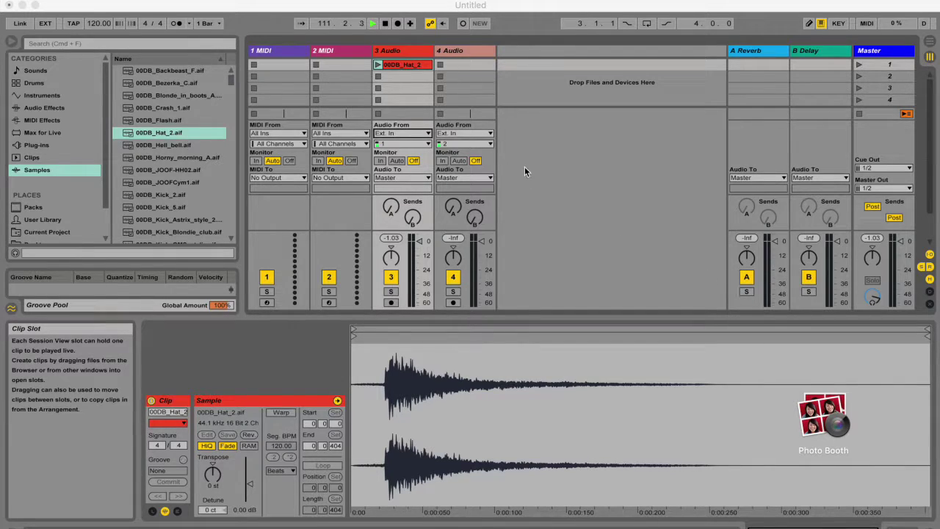
# - Select the 2 MIDI track, dismissing the Insert menu without adding a track
pyautogui.click(354, 52)
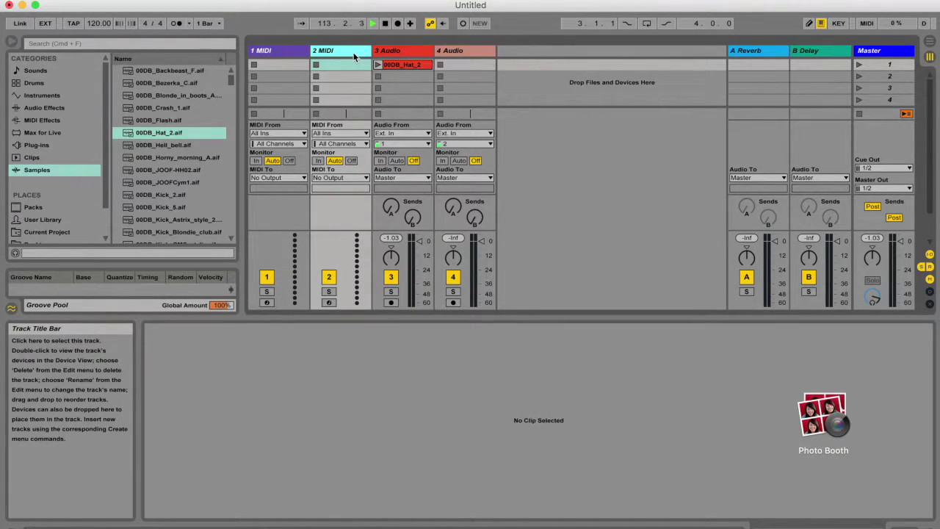
pyautogui.rightClick(533, 83)
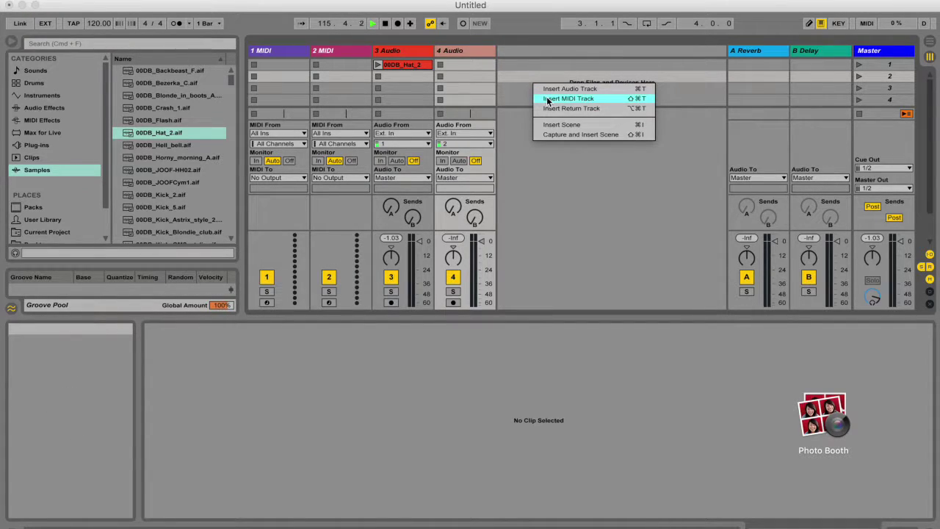
pyautogui.click(518, 65)
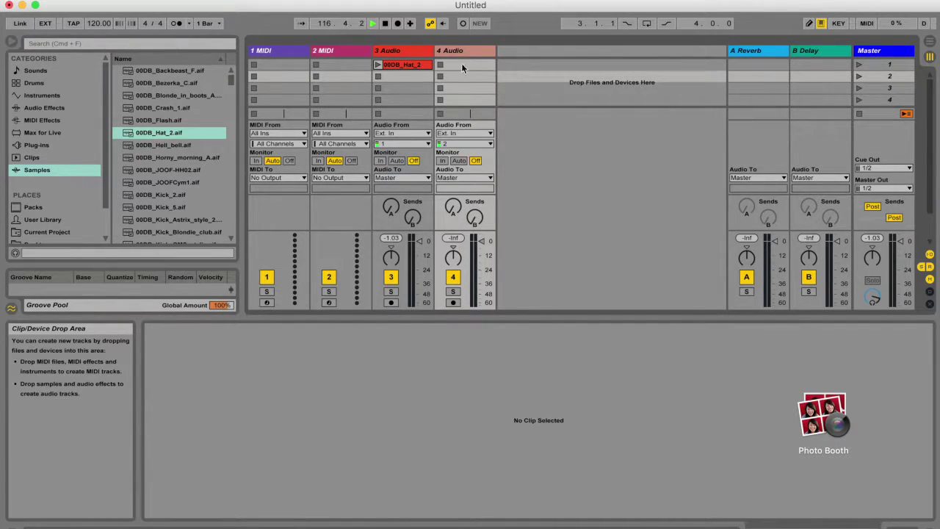
pyautogui.click(337, 52)
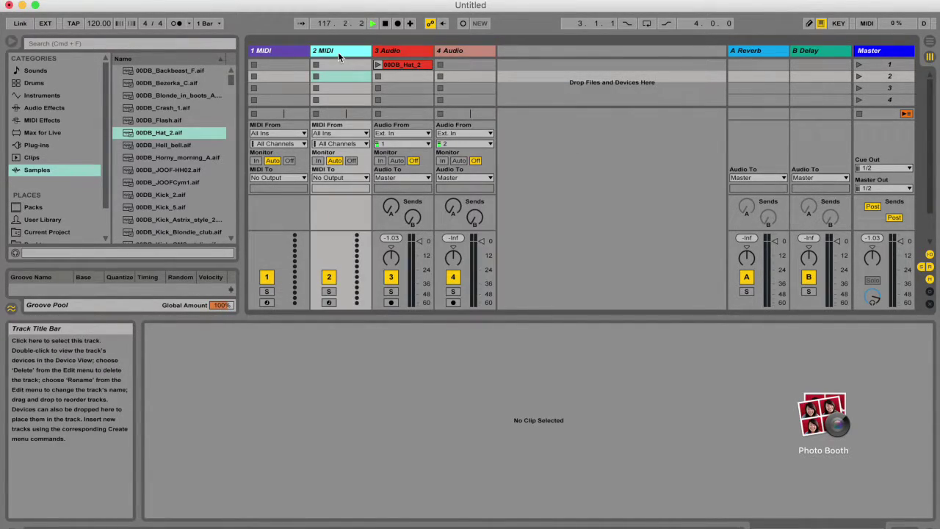
pyautogui.click(930, 255)
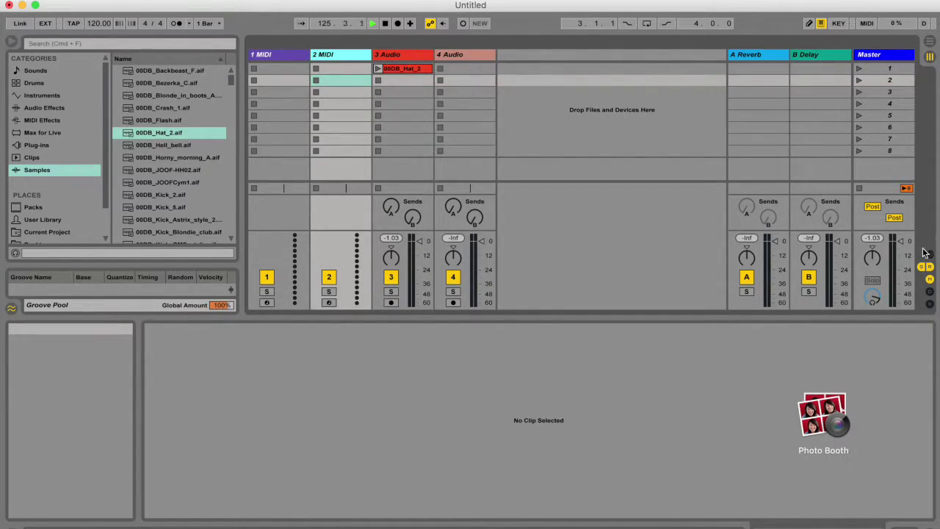
pyautogui.click(931, 256)
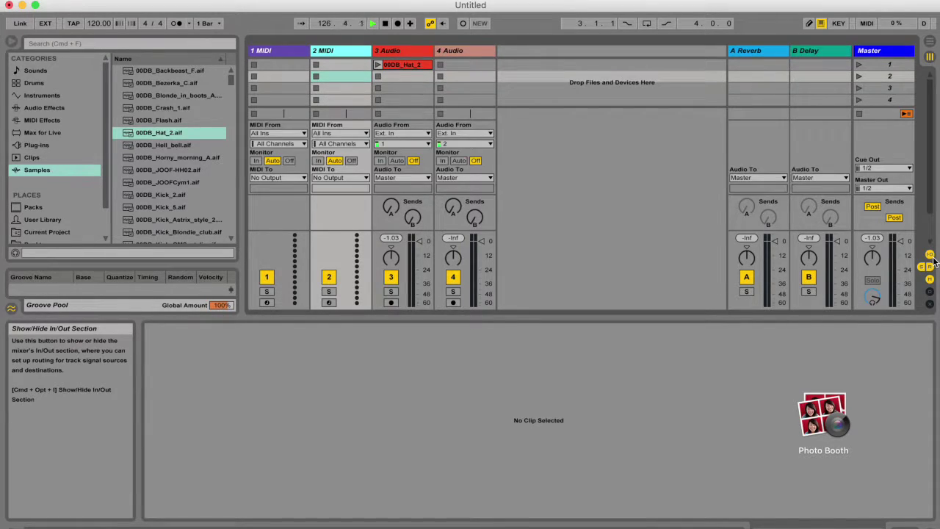
pyautogui.click(931, 257)
pyautogui.click(931, 257)
pyautogui.click(932, 287)
pyautogui.click(931, 286)
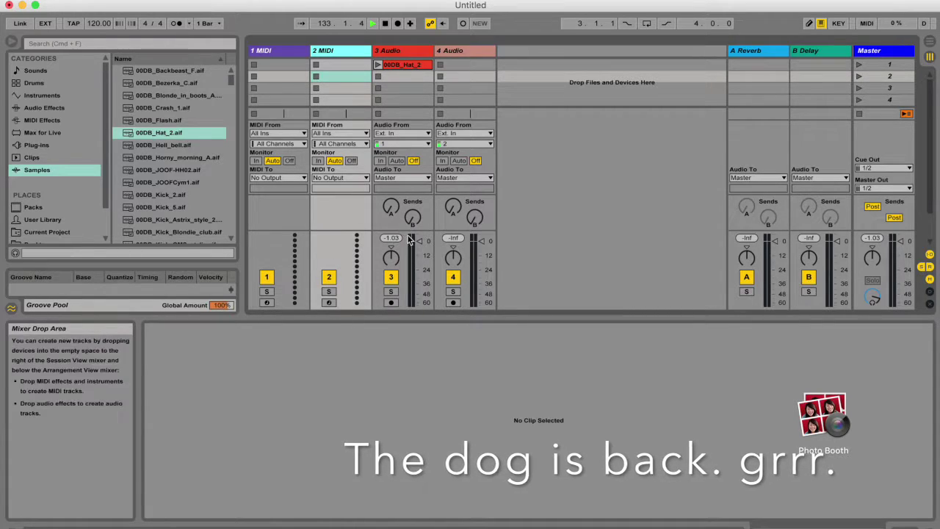
# - Drag the Backbeat Room kit from Instruments > Impulse onto the 2 MIDI track
pyautogui.click(419, 52)
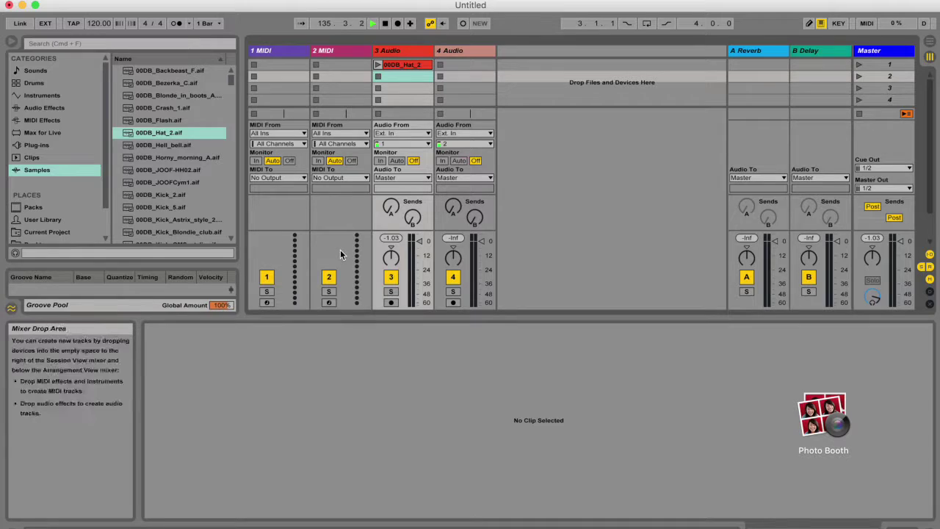
pyautogui.click(337, 48)
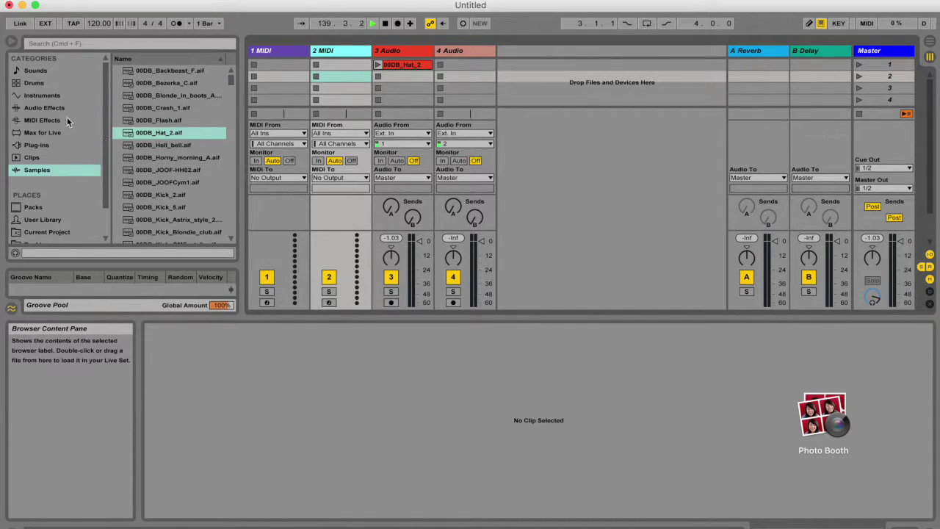
pyautogui.click(53, 97)
pyautogui.click(118, 121)
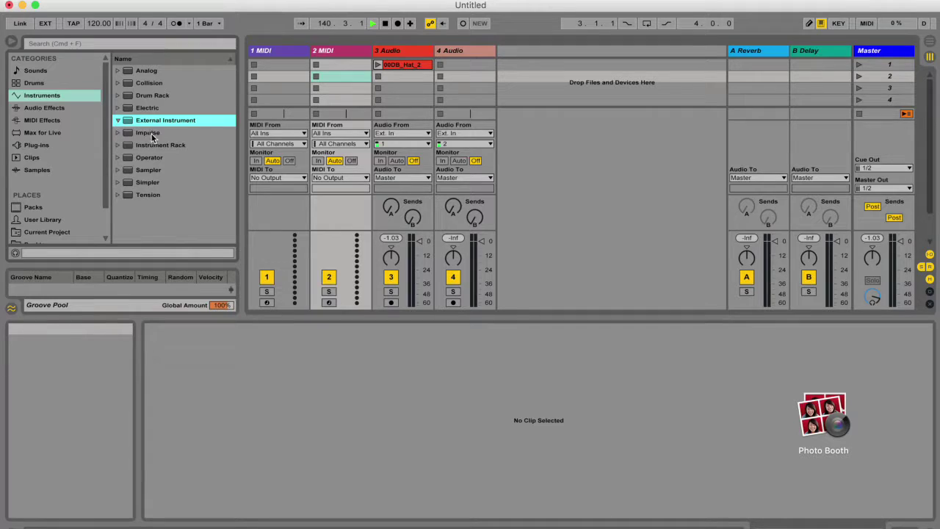
pyautogui.click(118, 133)
pyautogui.click(174, 170)
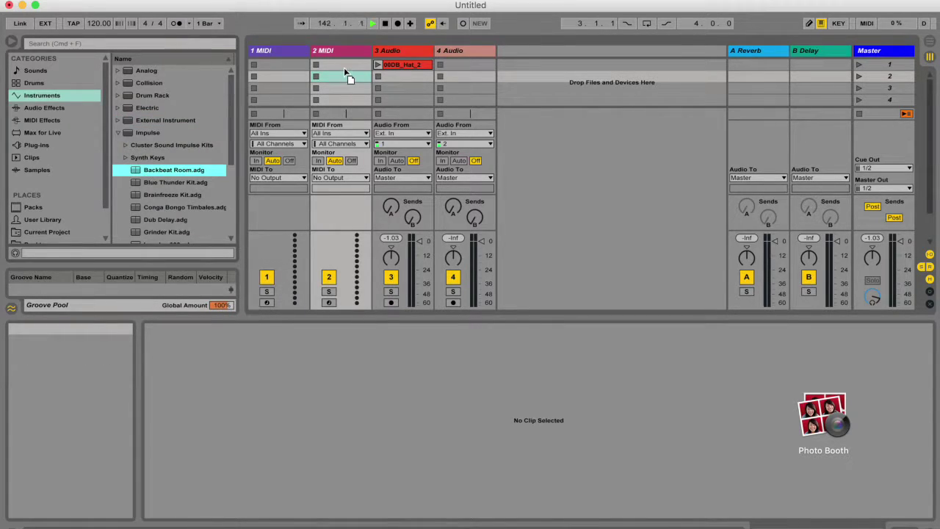
pyautogui.moveTo(344, 68); pyautogui.dragTo(344, 65)
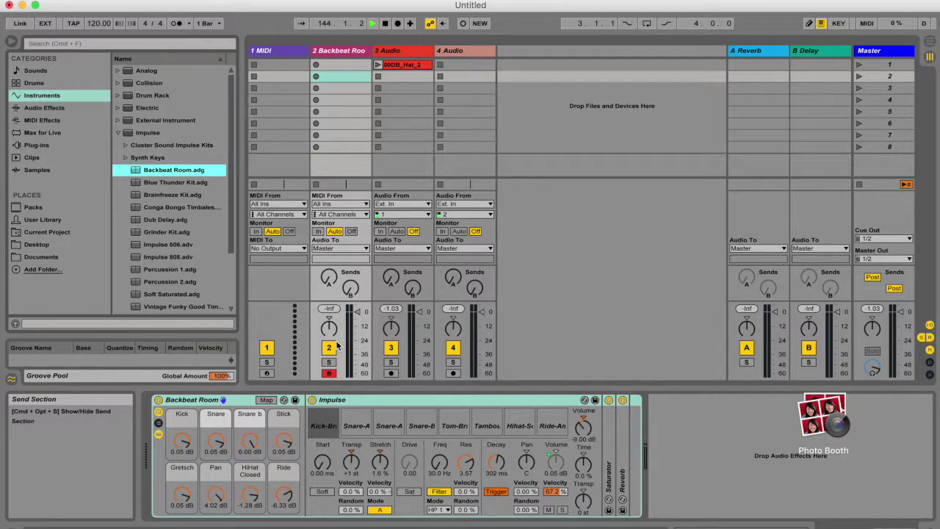
pyautogui.click(344, 195)
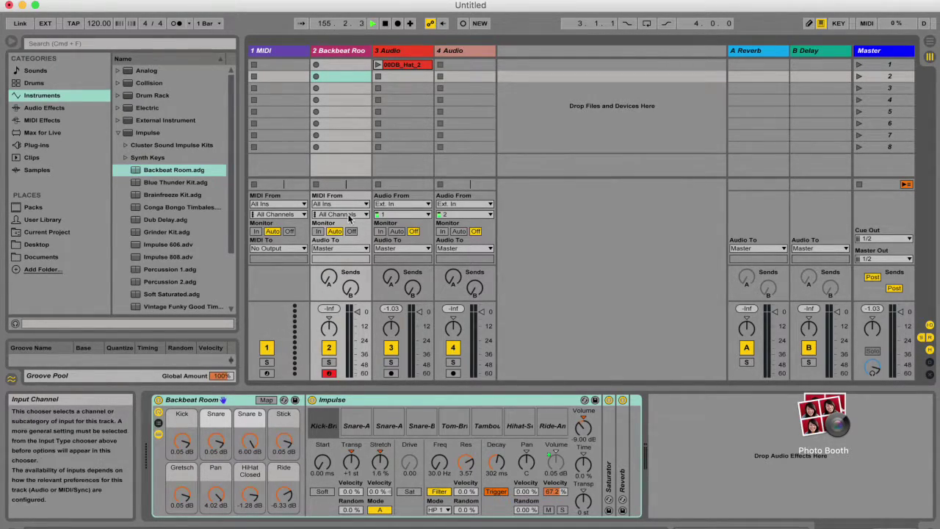
# - Keep track 2's MIDI input on All Ins and check its input channel choices
pyautogui.click(361, 204)
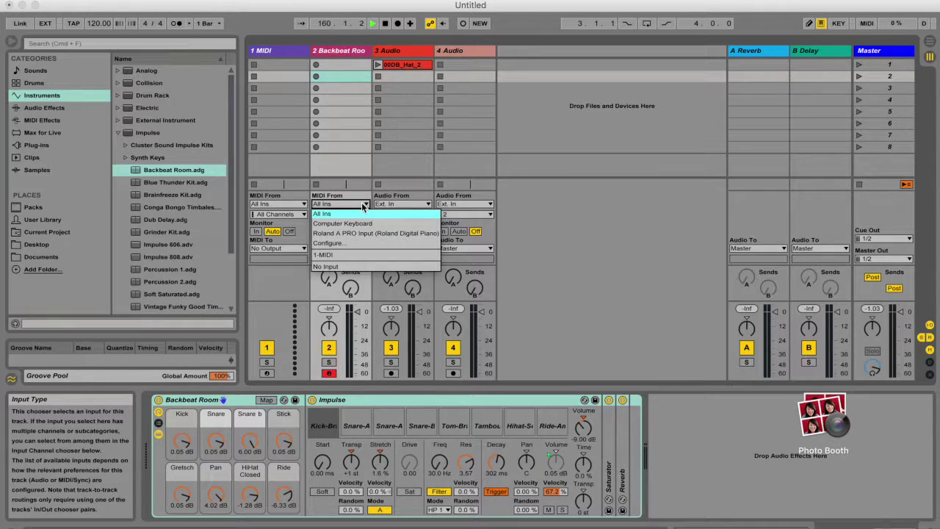
pyautogui.click(362, 203)
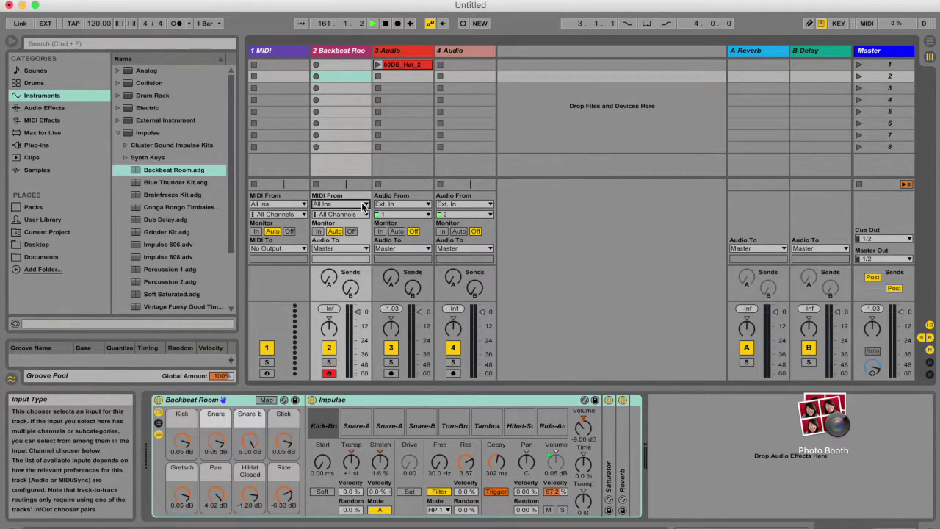
pyautogui.click(363, 204)
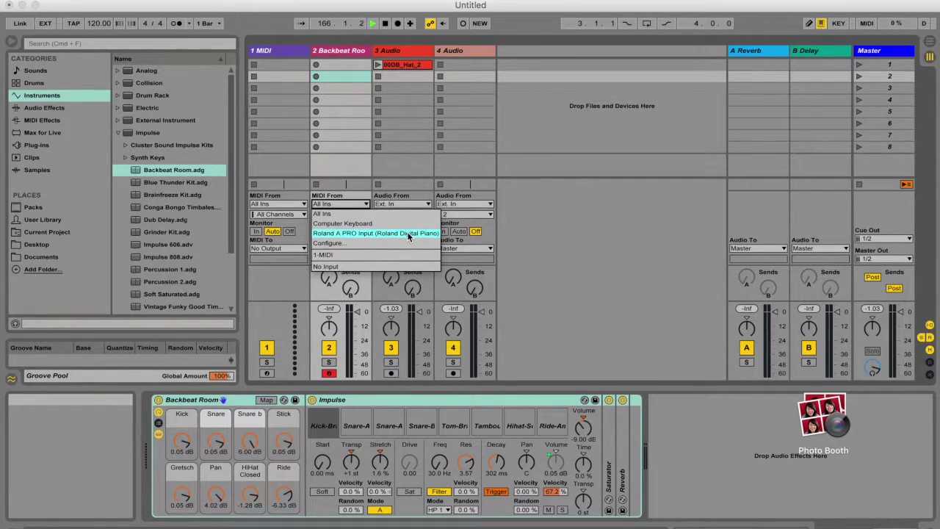
pyautogui.click(364, 204)
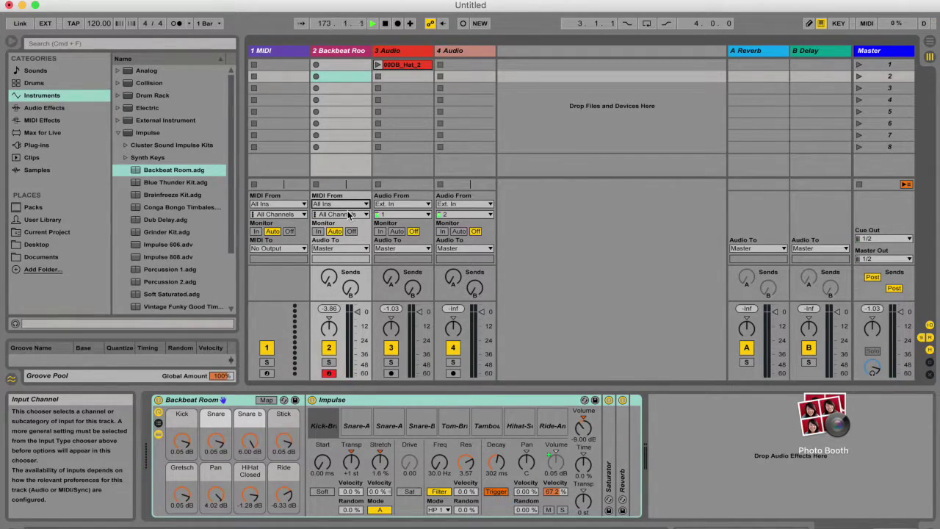
pyautogui.click(349, 214)
# - Check the All Channels options, then open track 2's MIDI input source list
pyautogui.click(344, 220)
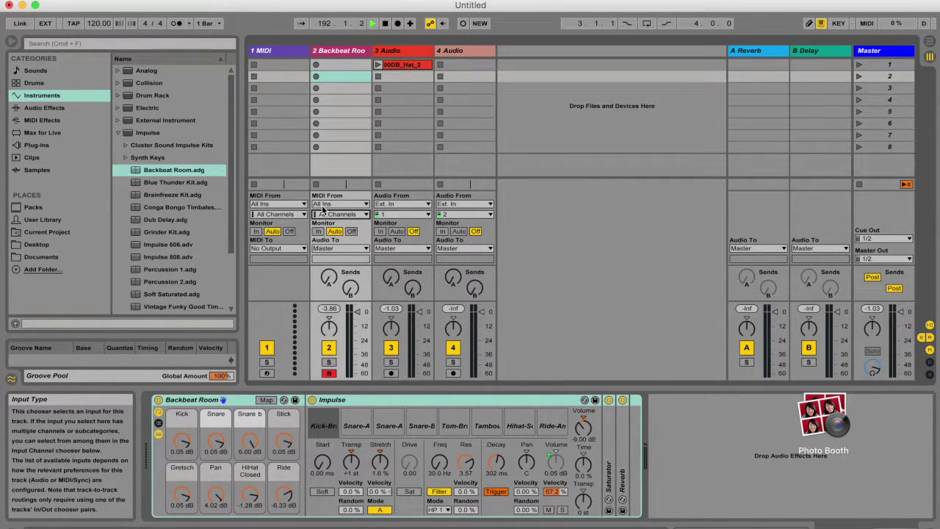
pyautogui.click(322, 209)
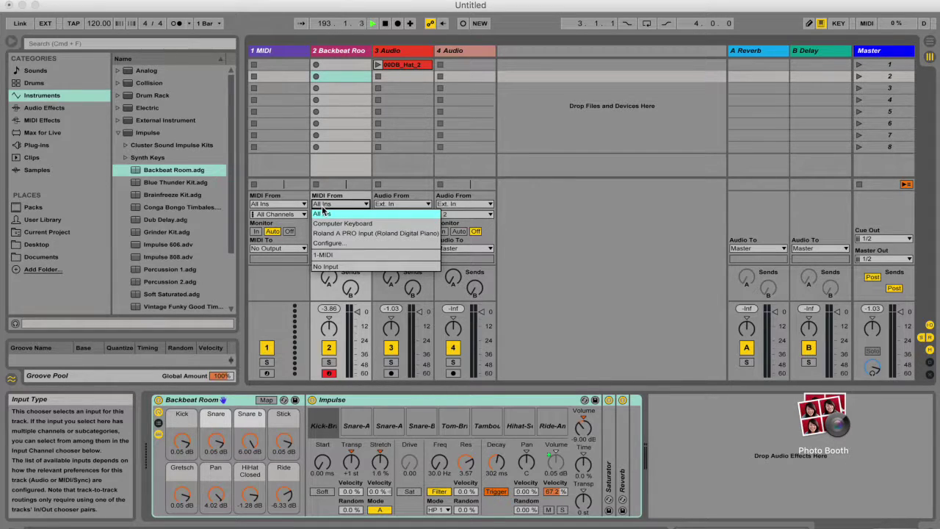
pyautogui.click(326, 224)
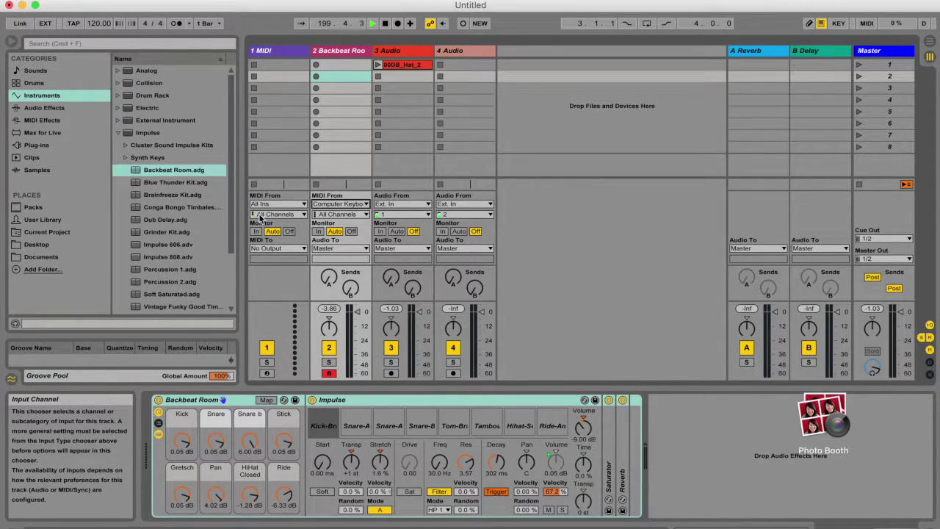
pyautogui.click(323, 213)
pyautogui.click(341, 216)
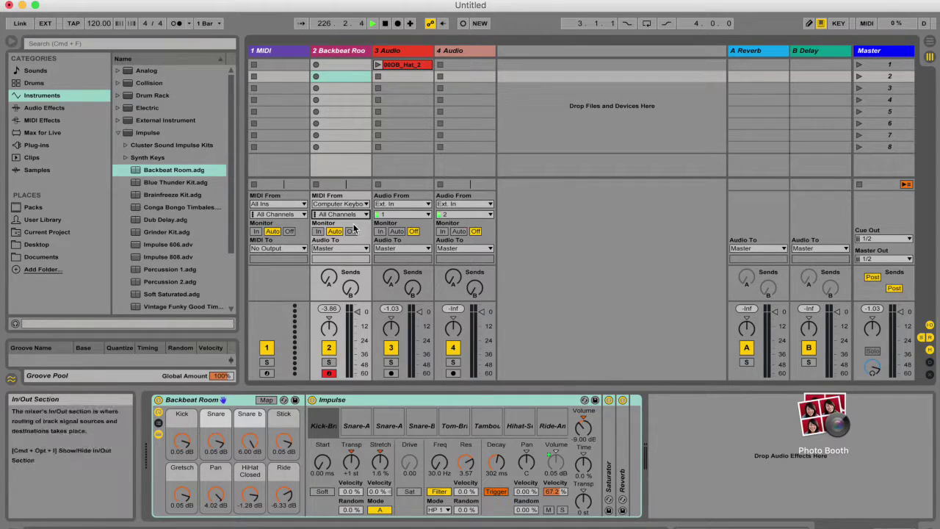
pyautogui.click(351, 213)
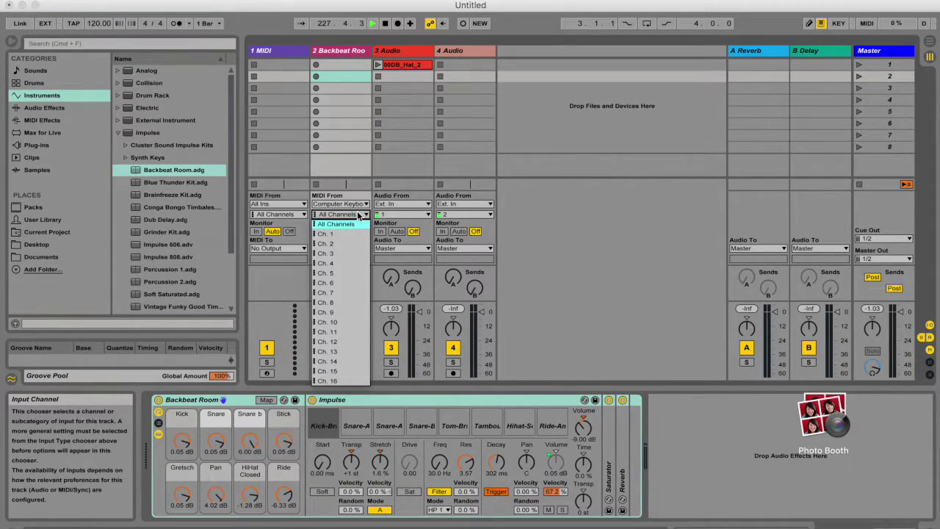
pyautogui.click(353, 309)
pyautogui.click(351, 214)
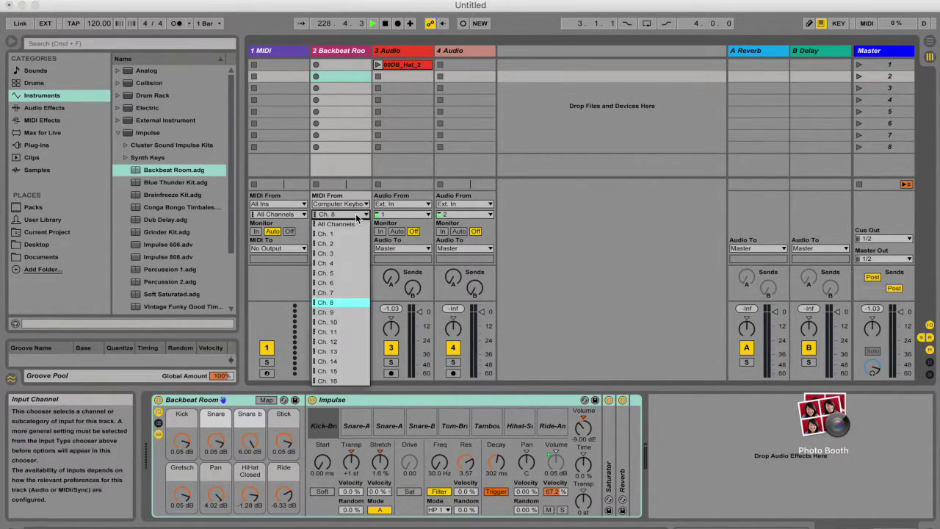
pyautogui.click(352, 229)
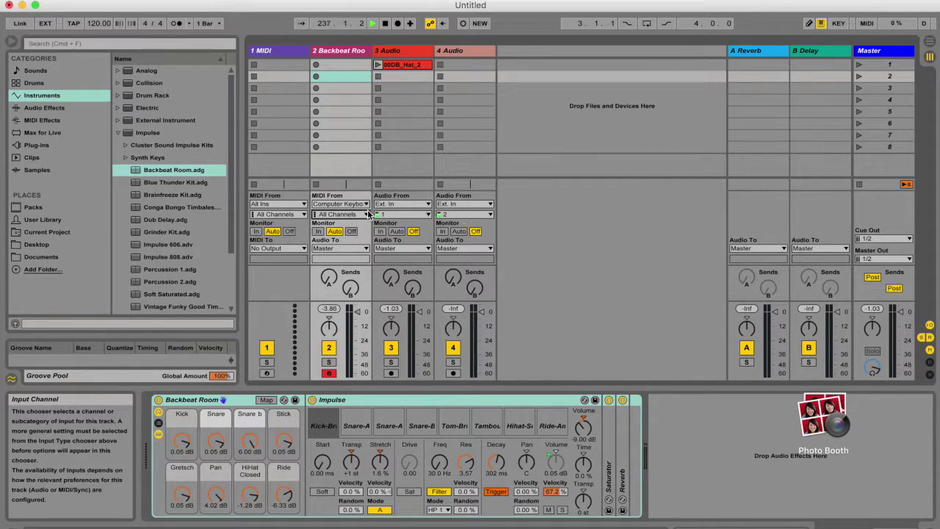
pyautogui.click(341, 215)
pyautogui.click(341, 221)
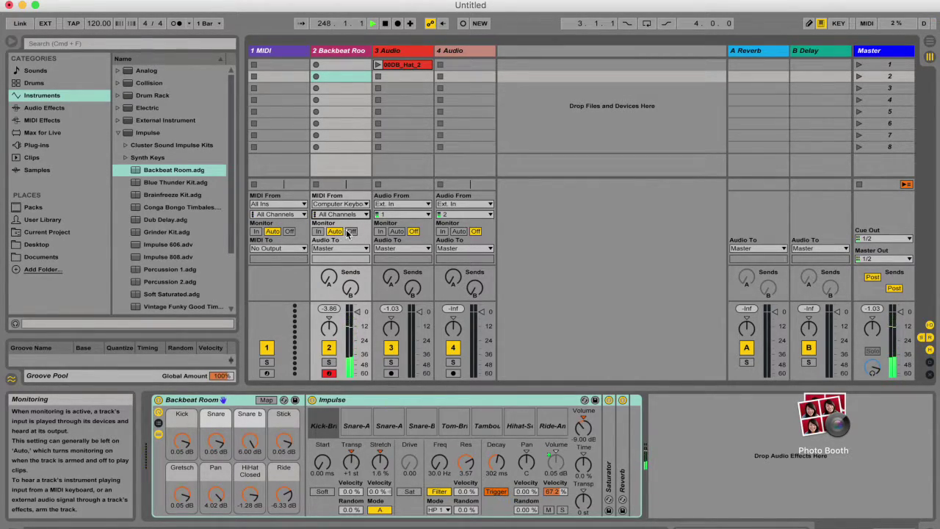
pyautogui.click(352, 232)
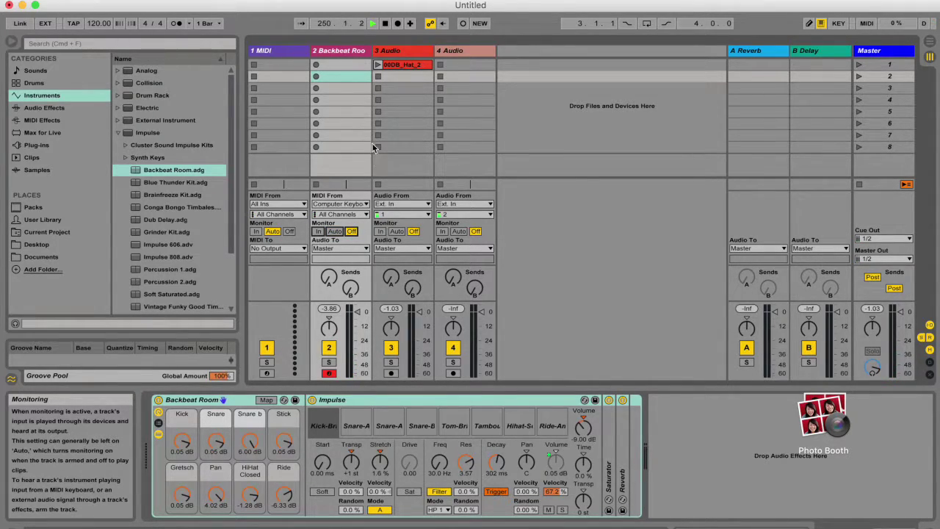
pyautogui.click(319, 231)
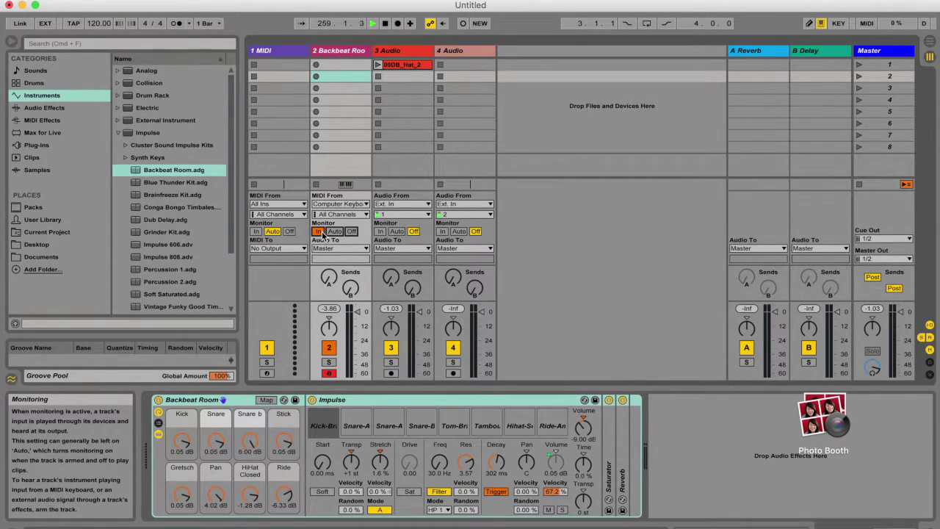
pyautogui.click(335, 231)
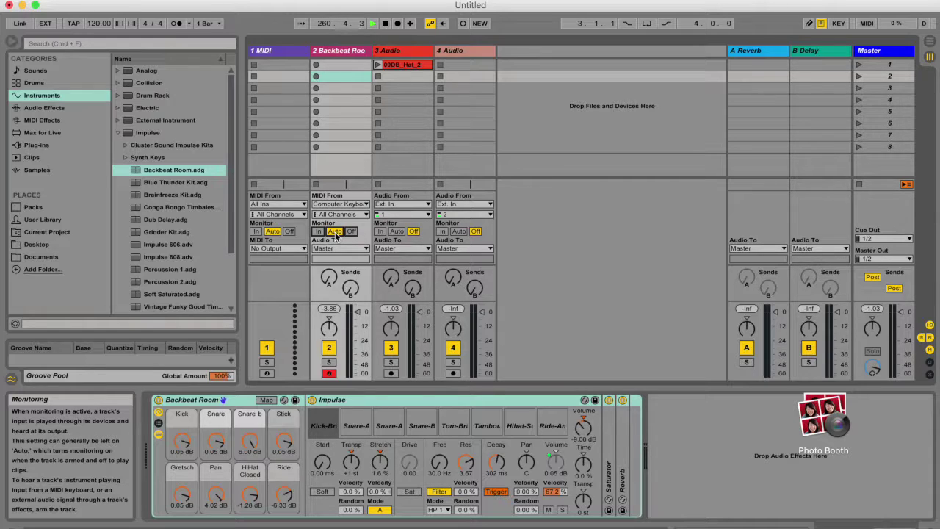
# - Stop playback, try a brief Arrangement Record pass, and leave the drum track armed
pyautogui.click(328, 373)
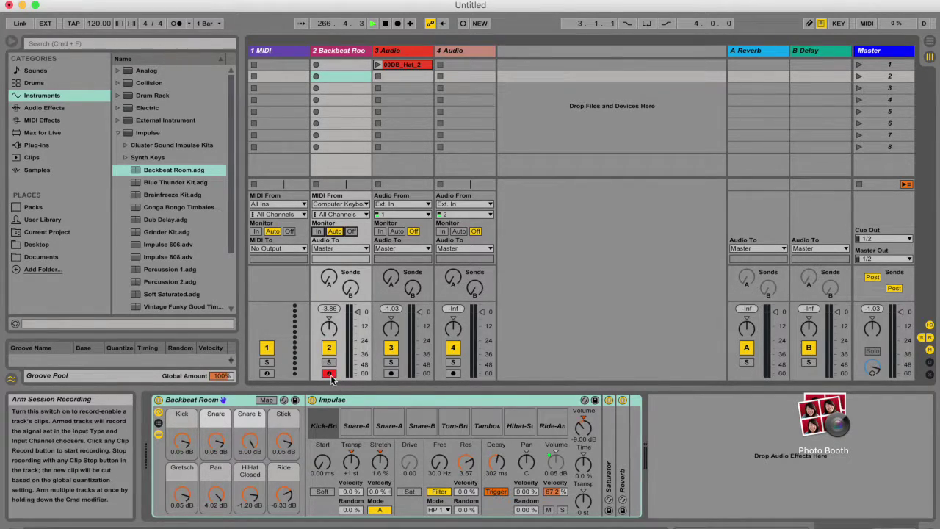
pyautogui.press('space')
pyautogui.click(329, 373)
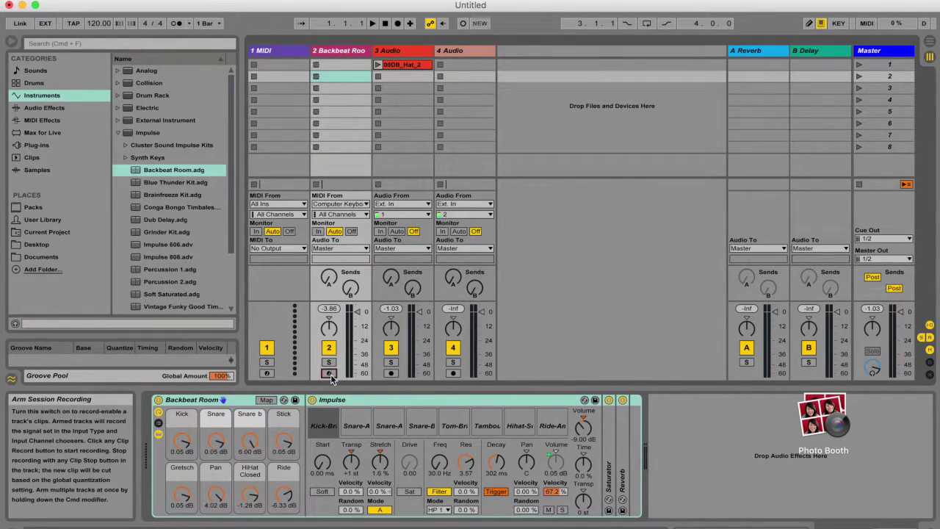
pyautogui.click(398, 24)
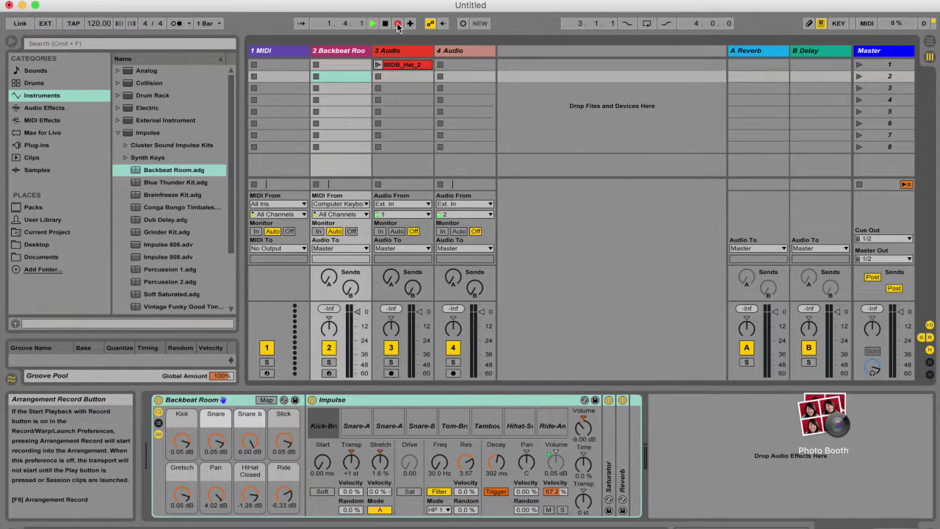
pyautogui.press('space')
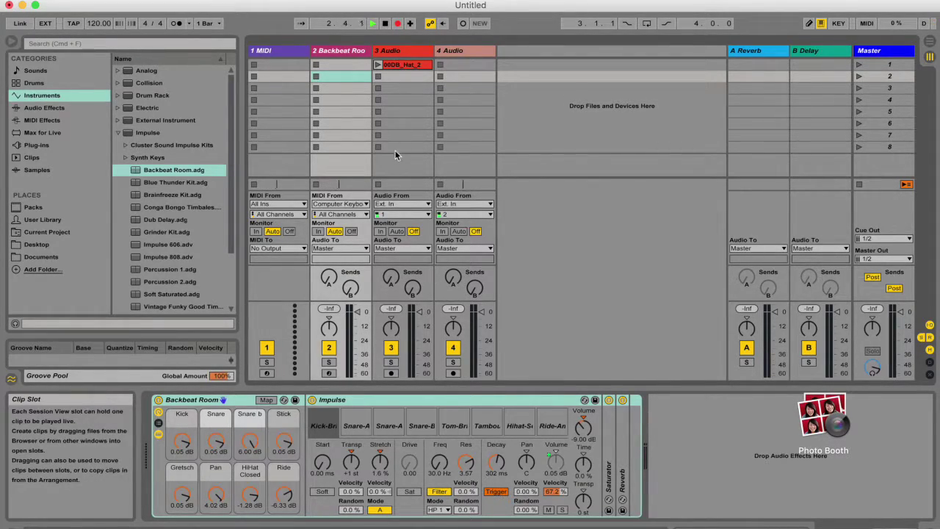
pyautogui.click(330, 373)
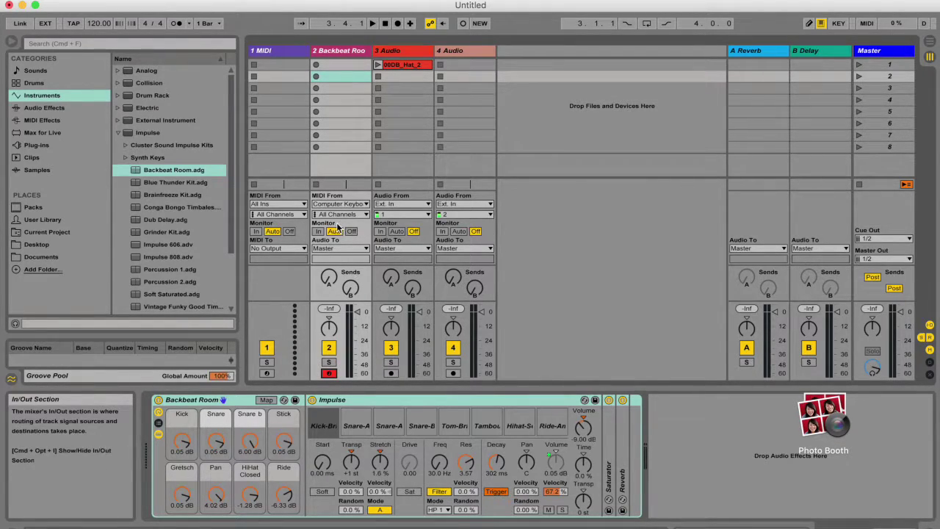
# - Disarm the drum track, set its Monitor to In, and test the kick and snare pads
pyautogui.press('a')
pyautogui.press('s')
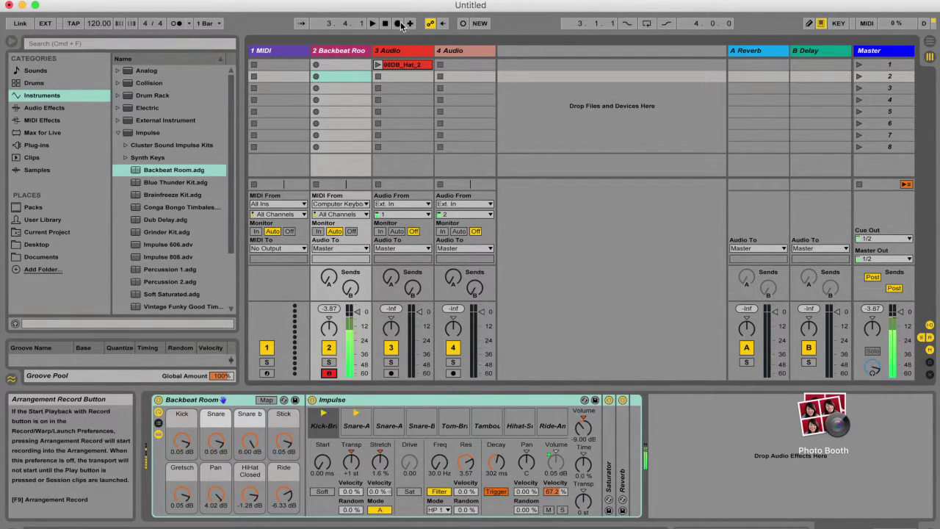
pyautogui.click(331, 375)
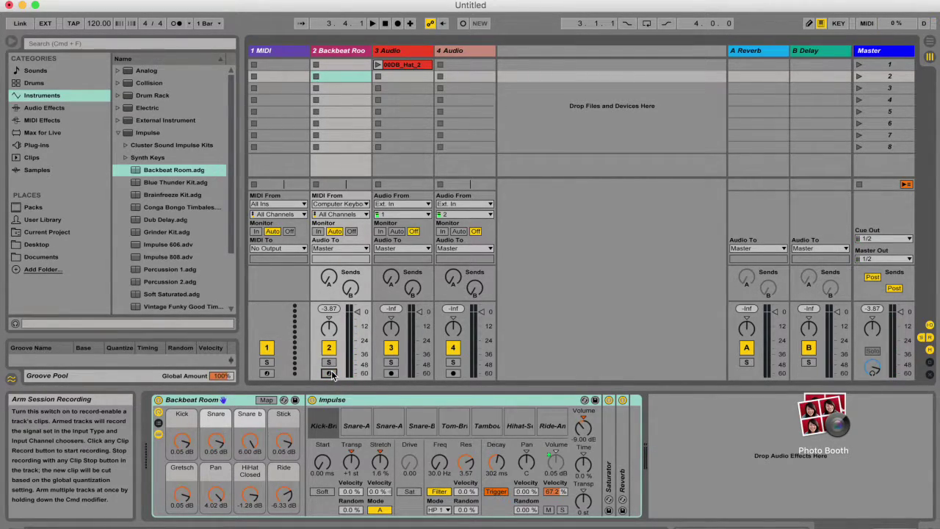
pyautogui.click(318, 232)
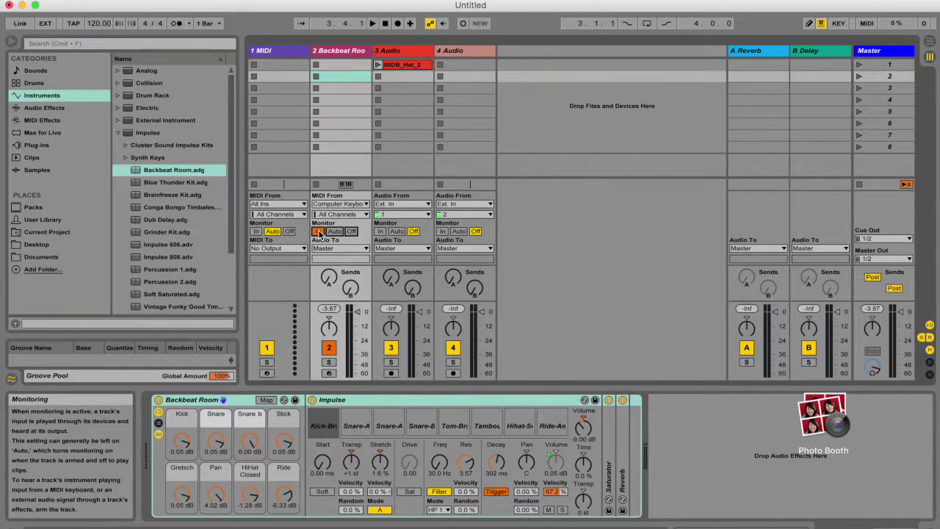
pyautogui.click(330, 374)
pyautogui.click(331, 375)
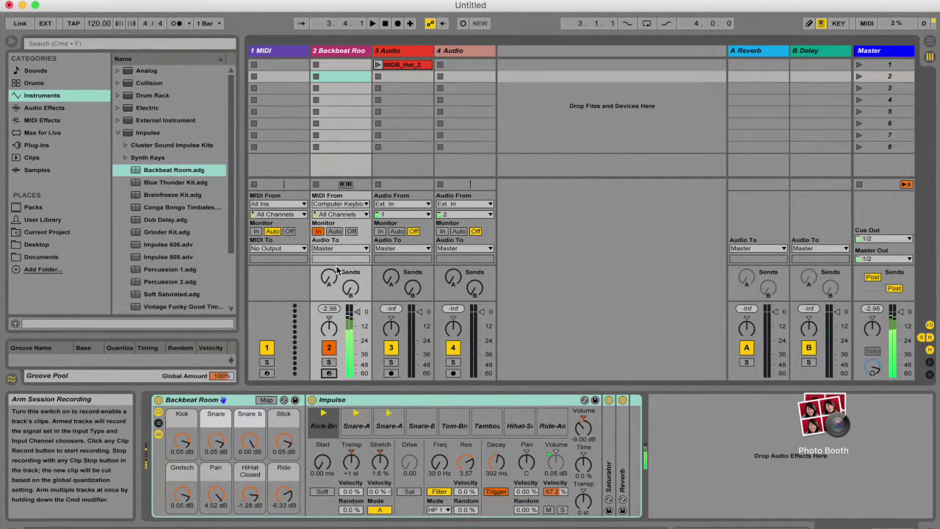
pyautogui.click(333, 232)
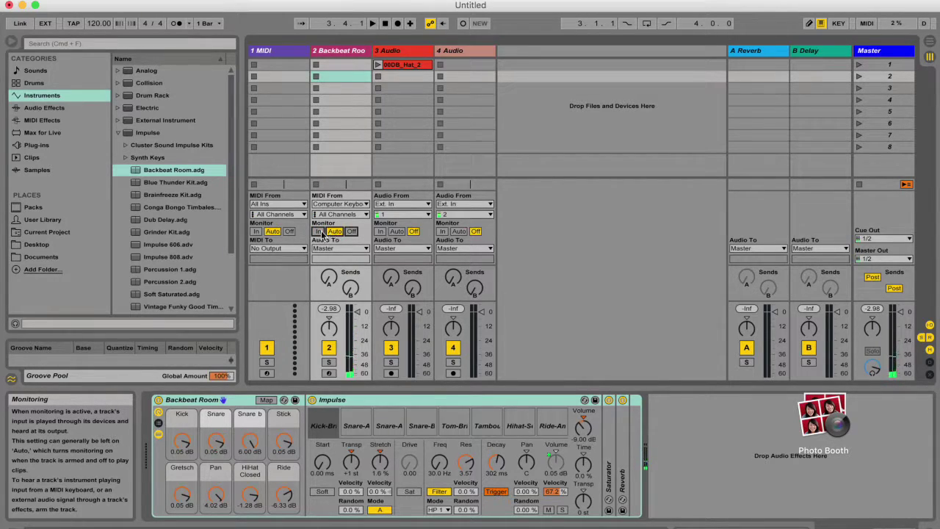
pyautogui.click(321, 232)
pyautogui.click(334, 232)
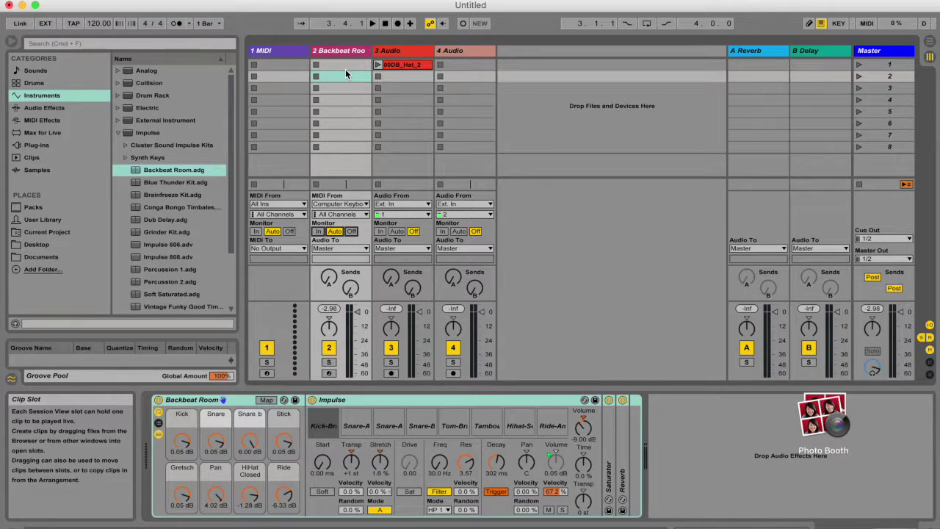
pyautogui.click(318, 231)
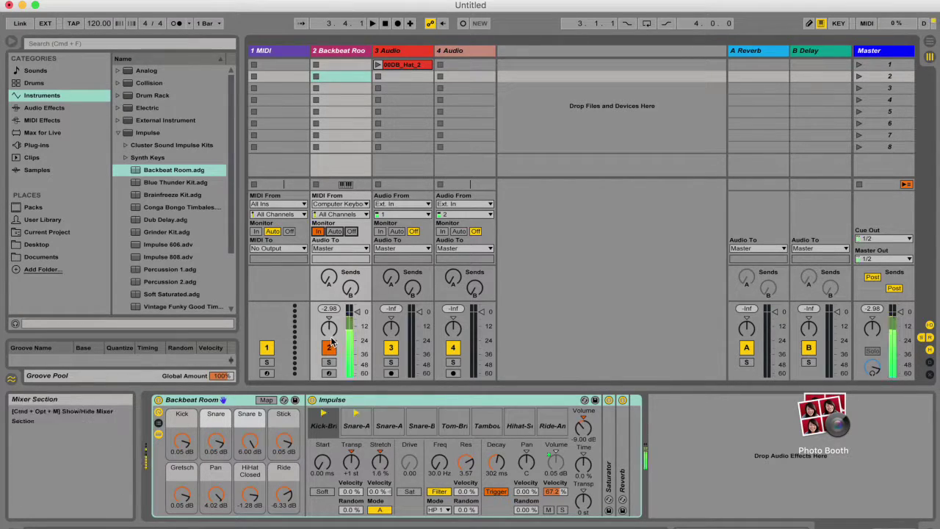
pyautogui.press('a')
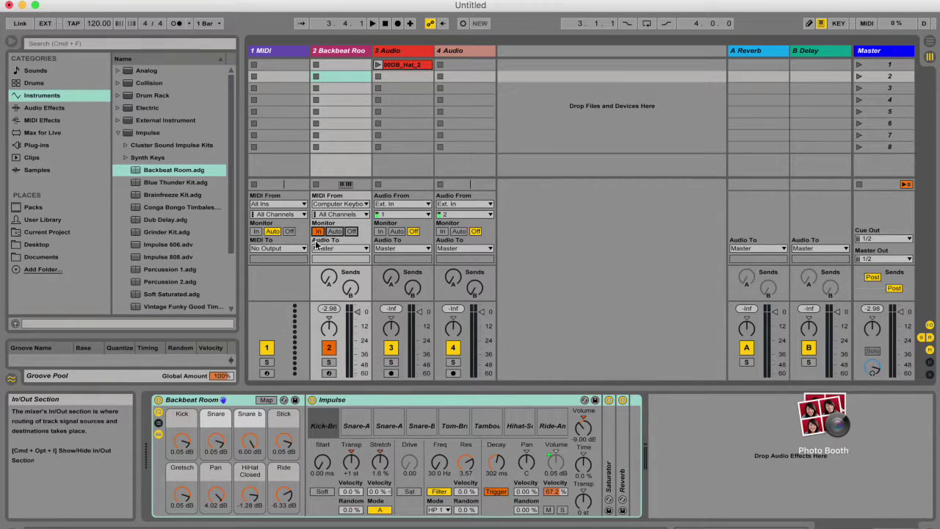
# - Keep the drum track's output on Master and show the B Delay return's Delay device
pyautogui.click(345, 250)
pyautogui.click(345, 250)
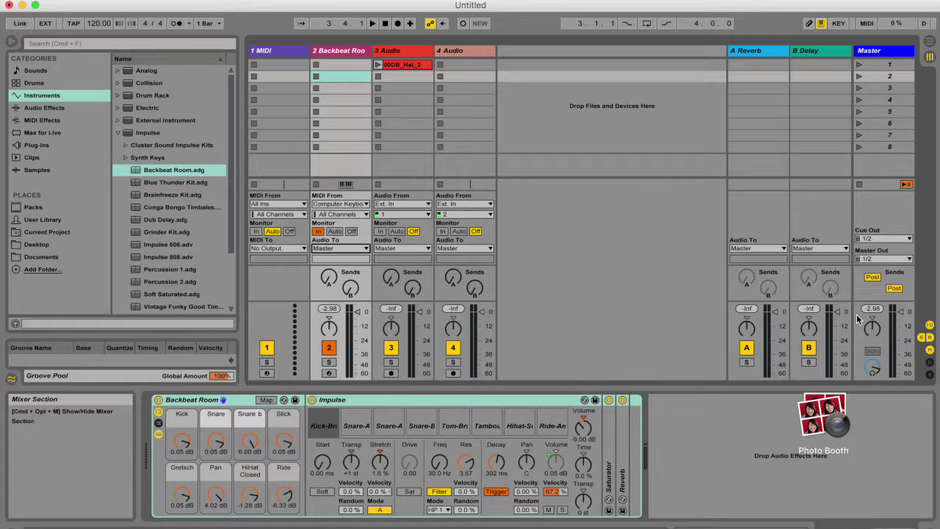
pyautogui.click(757, 52)
pyautogui.click(811, 51)
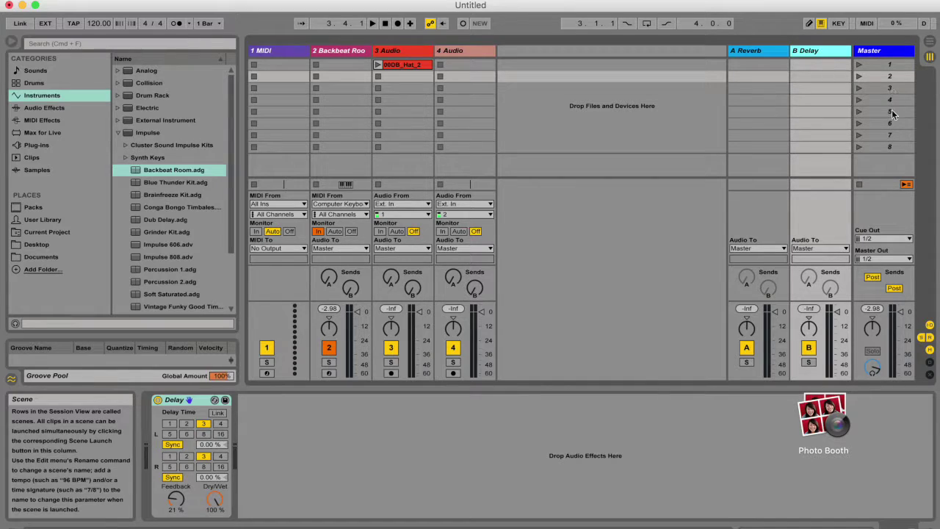
pyautogui.click(881, 260)
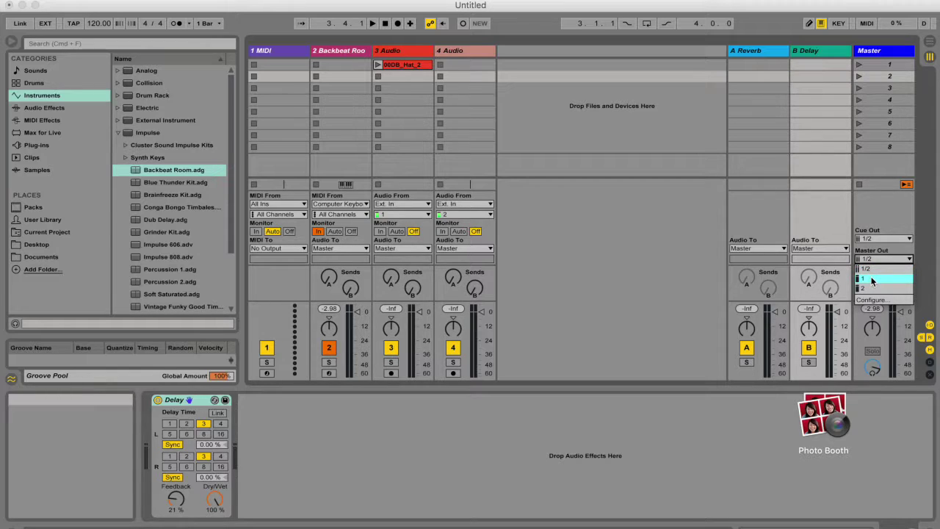
# - Set the Master Out to 1/2 after trying channels 1 and 2
pyautogui.click(872, 280)
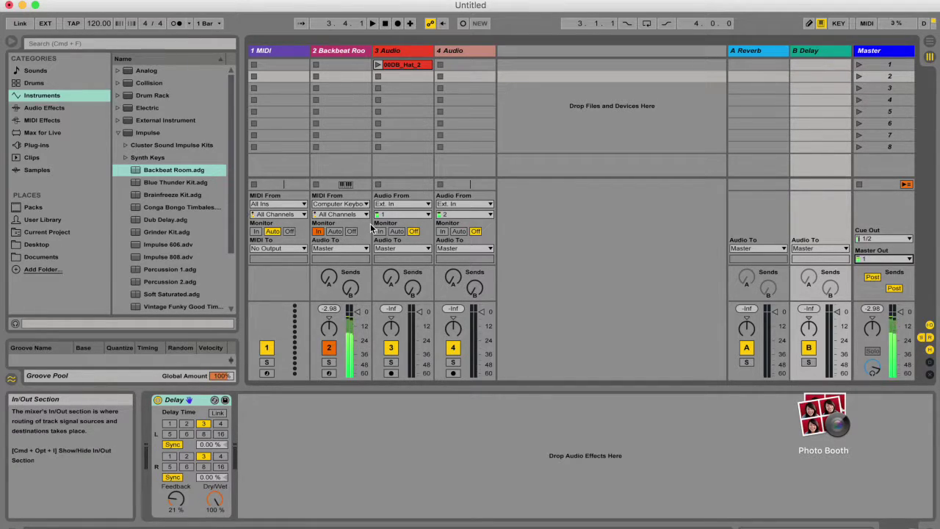
pyautogui.click(882, 259)
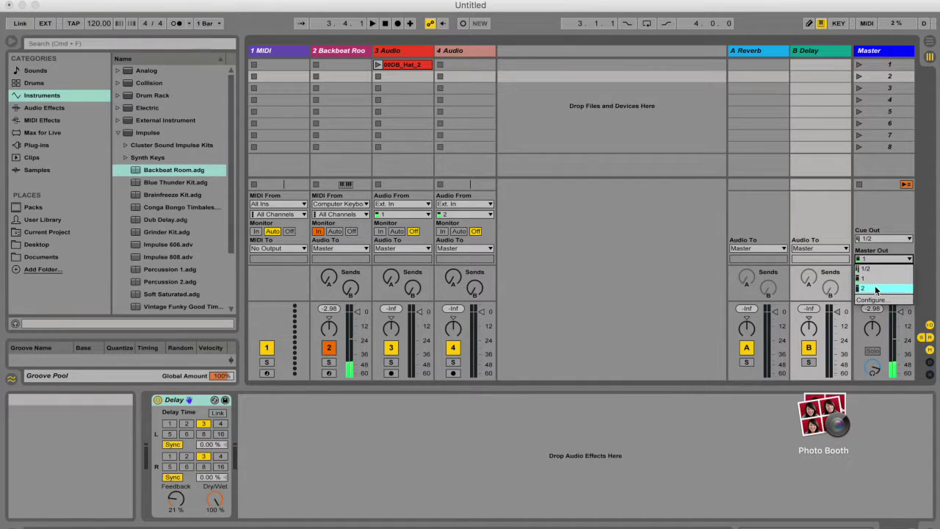
pyautogui.click(876, 291)
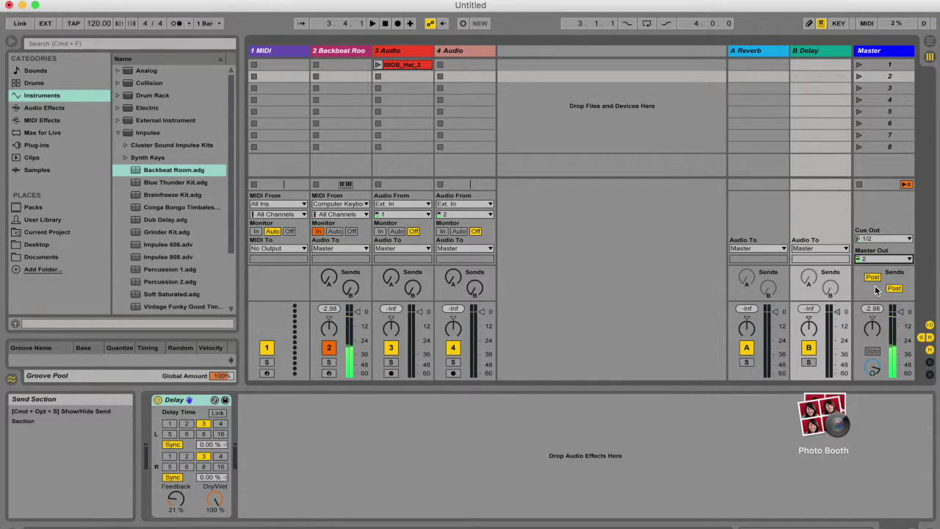
pyautogui.click(882, 259)
pyautogui.click(883, 275)
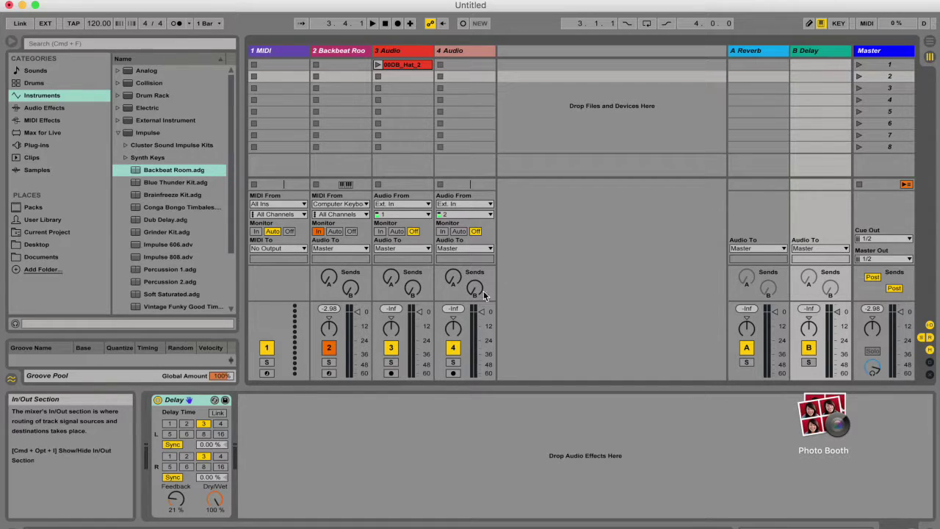
# - Switch track 2's MIDI input to Roland A PRO Input (Roland Digital Piano)
pyautogui.click(359, 204)
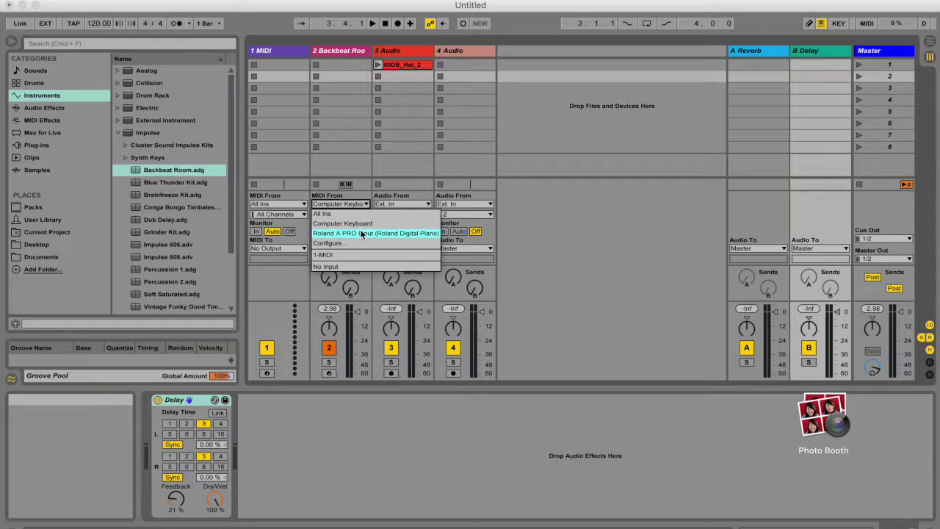
pyautogui.click(360, 234)
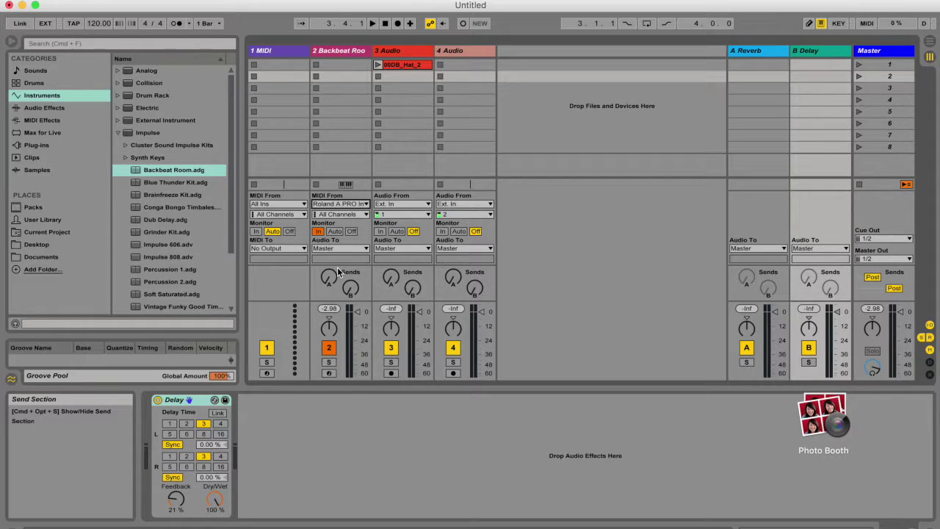
pyautogui.press('super+comma')
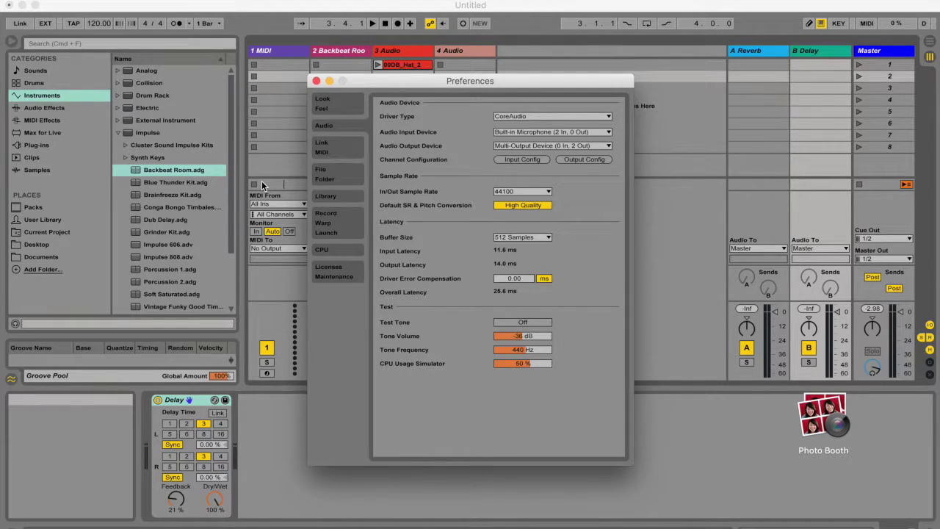
# - Confirm CoreAudio as the audio driver type in the Audio preferences
pyautogui.click(33, 1)
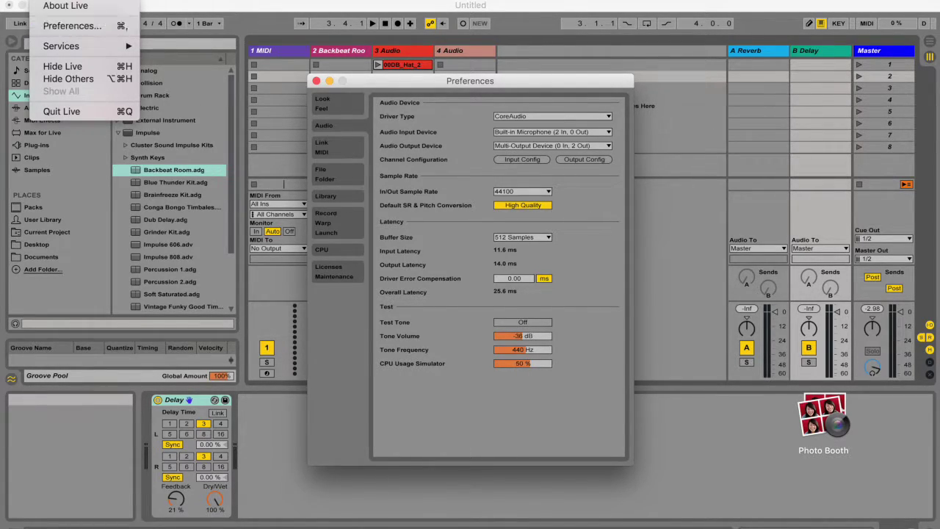
pyautogui.click(334, 126)
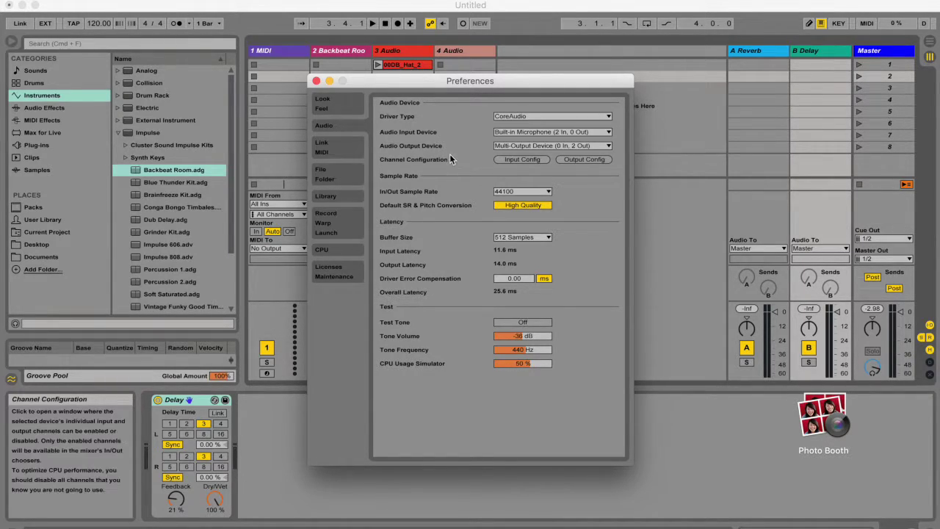
pyautogui.click(601, 118)
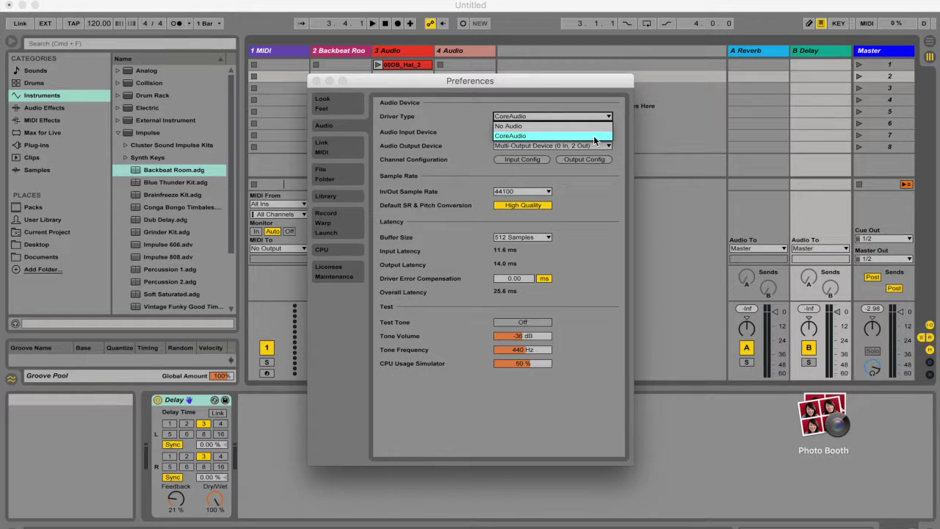
pyautogui.click(595, 140)
pyautogui.click(543, 118)
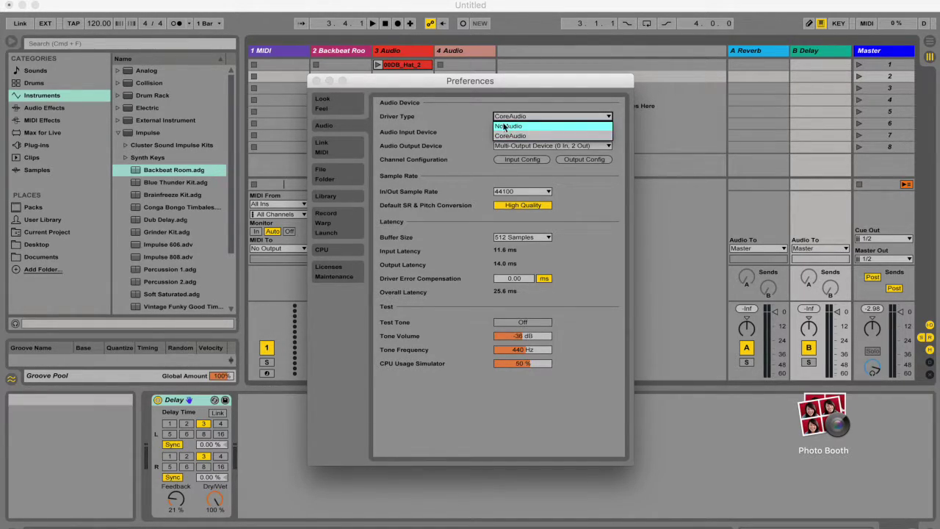
pyautogui.click(503, 136)
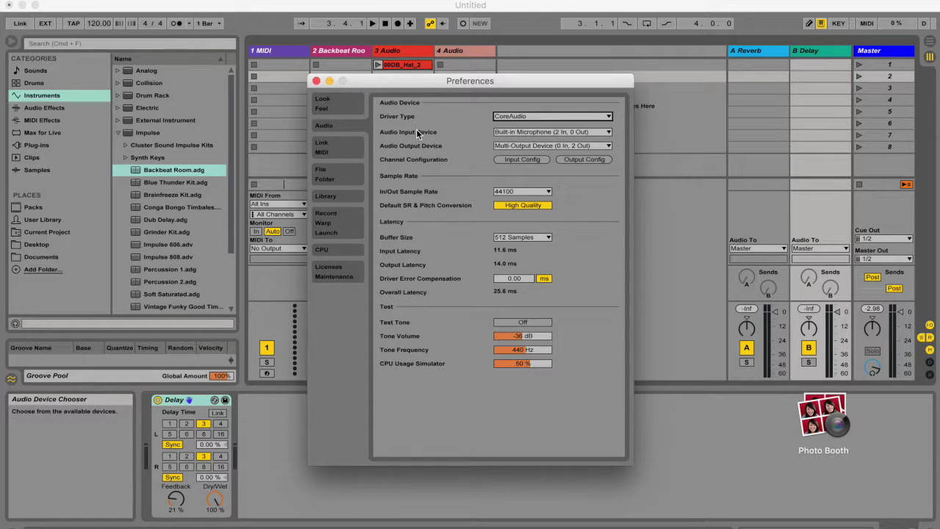
# - Keep Built-in Microphone as the audio input, check the output device, and close Preferences
pyautogui.click(526, 133)
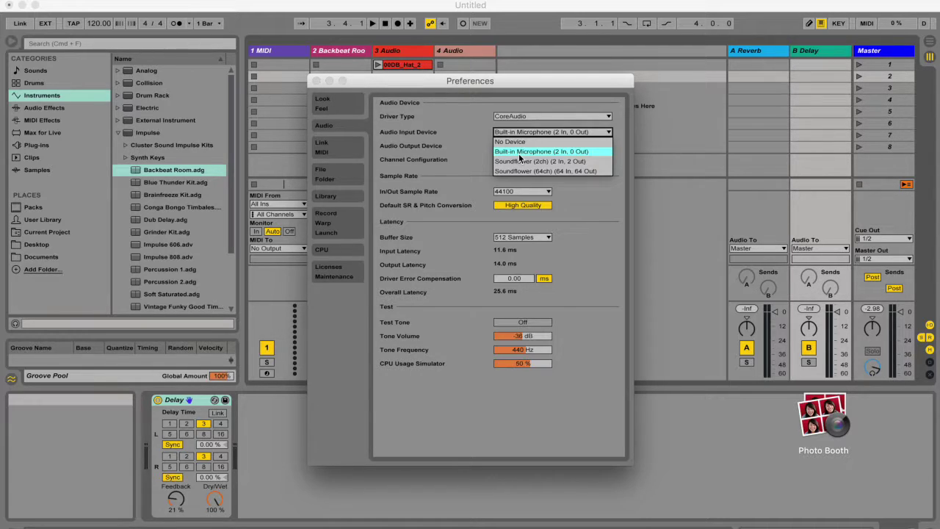
pyautogui.click(519, 153)
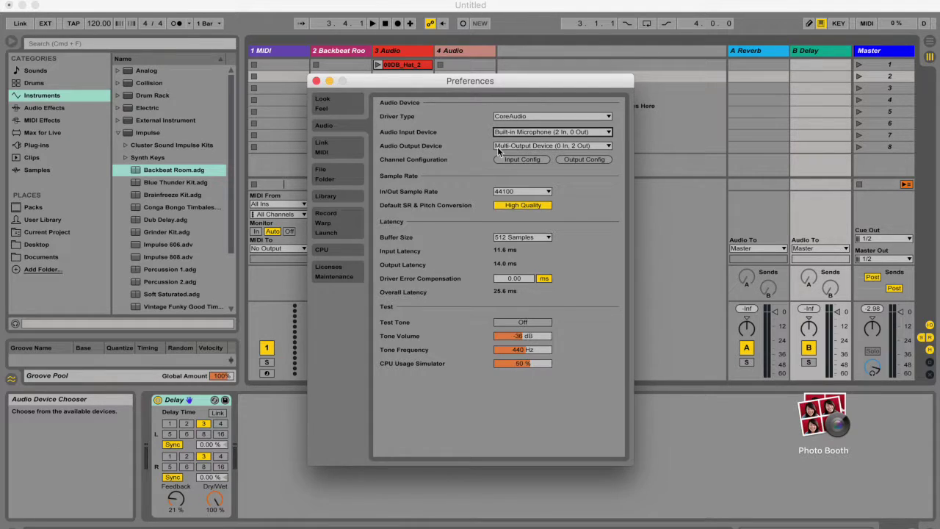
pyautogui.click(518, 143)
pyautogui.click(356, 206)
# - Open Preferences on the Link/MIDI tab via Configure... in track 2's MIDI From chooser
pyautogui.click(355, 206)
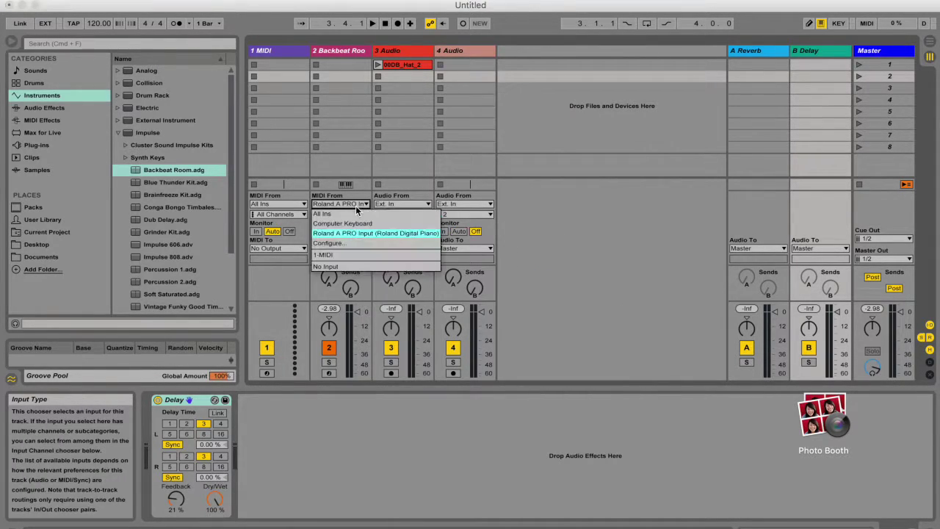
pyautogui.click(337, 243)
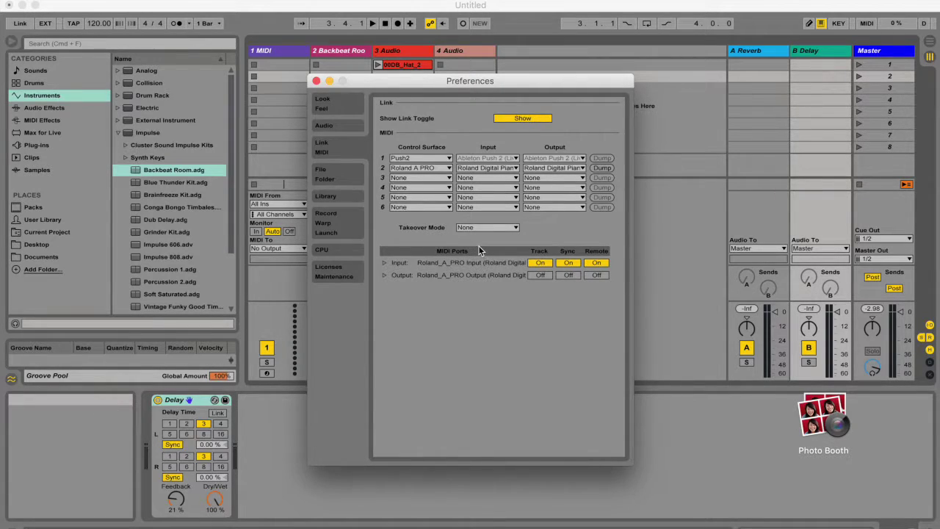
pyautogui.click(440, 177)
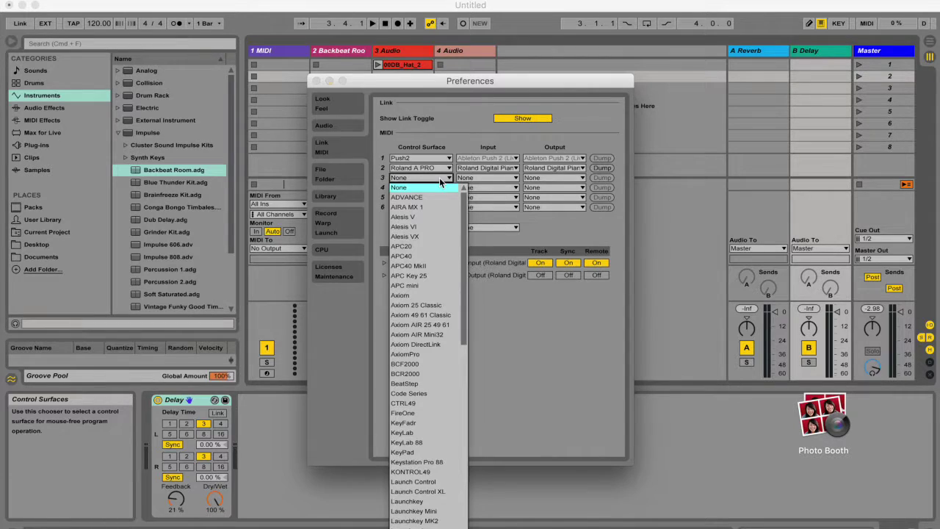
pyautogui.click(439, 178)
pyautogui.click(439, 177)
pyautogui.scroll(-10, 417, 367)
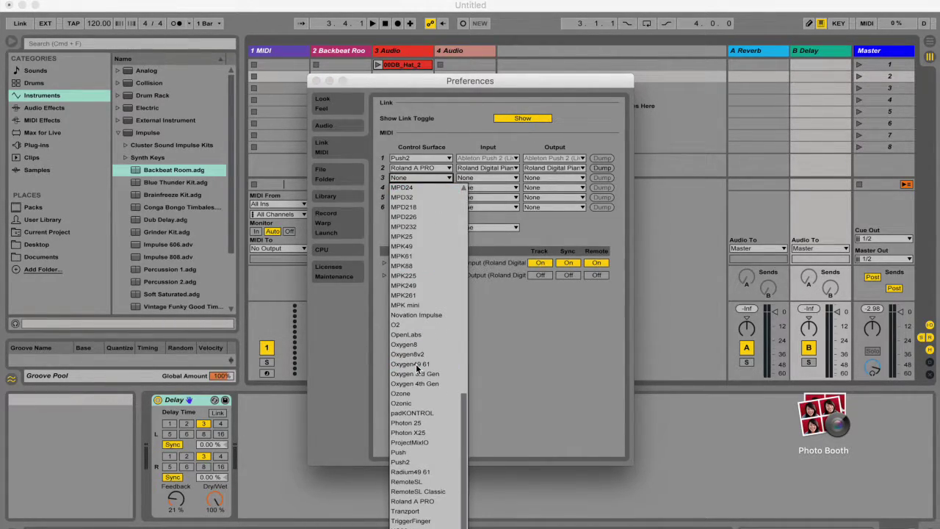
pyautogui.scroll(15, 418, 368)
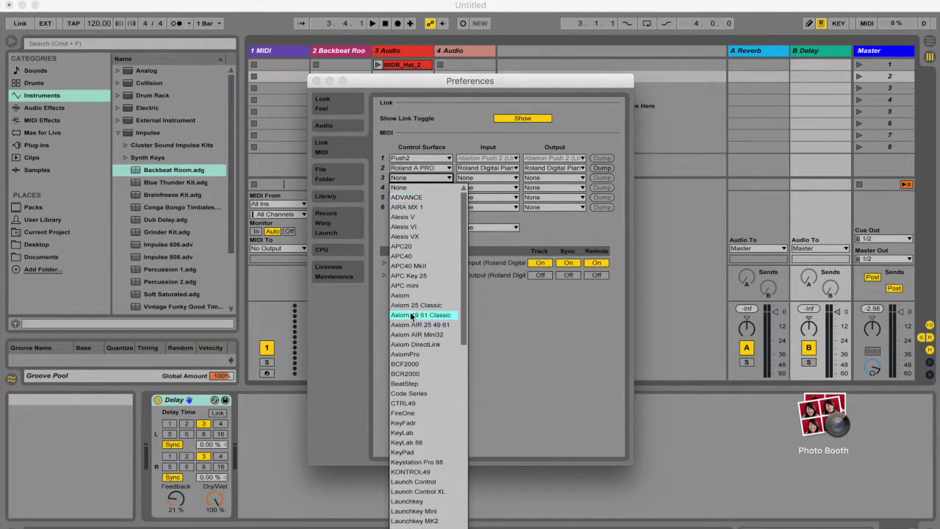
pyautogui.scroll(-5, 400, 457)
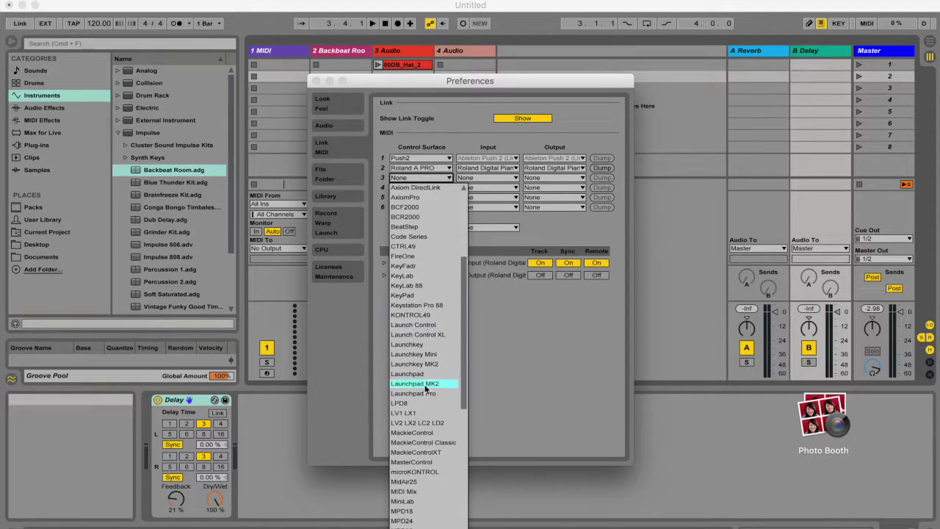
pyautogui.click(481, 178)
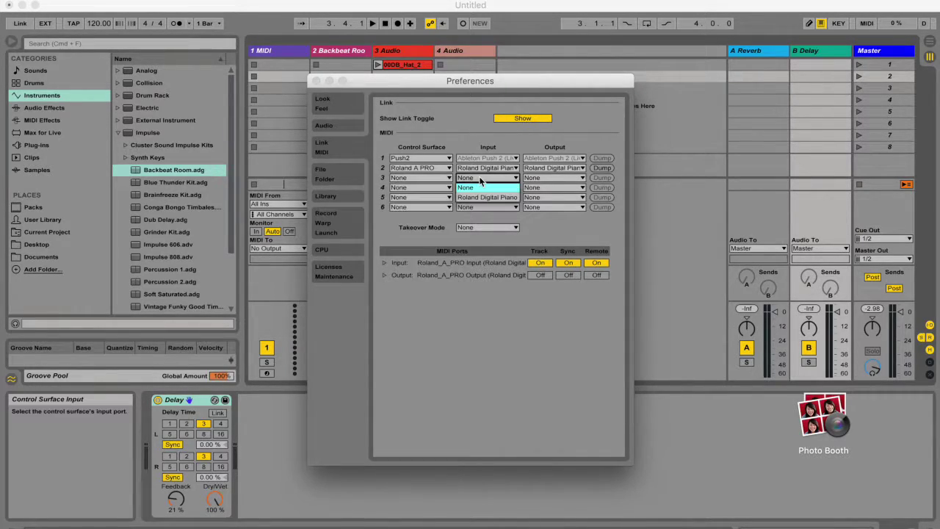